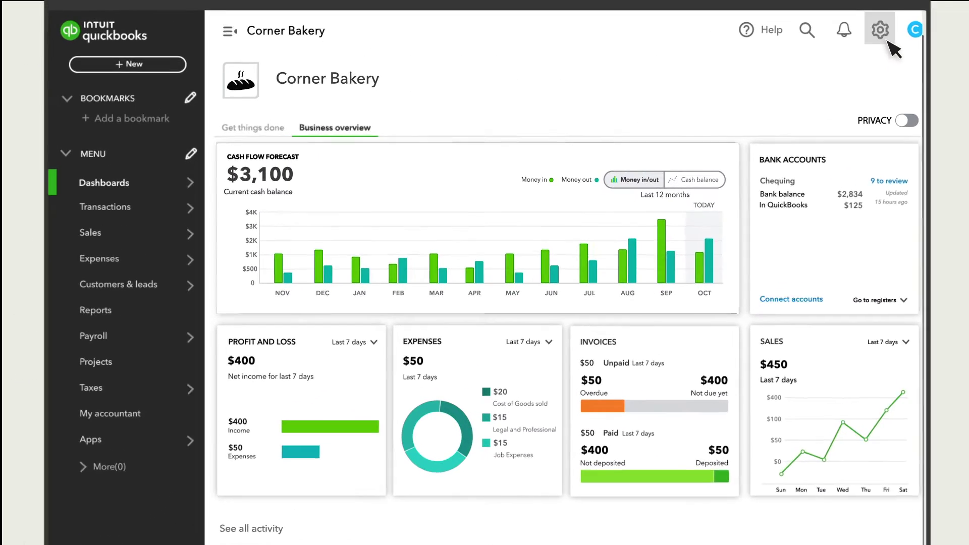
# Step: Go to Account and settings, switch to Advanced, and start editing the Accounting section
pyautogui.click(803, 56)
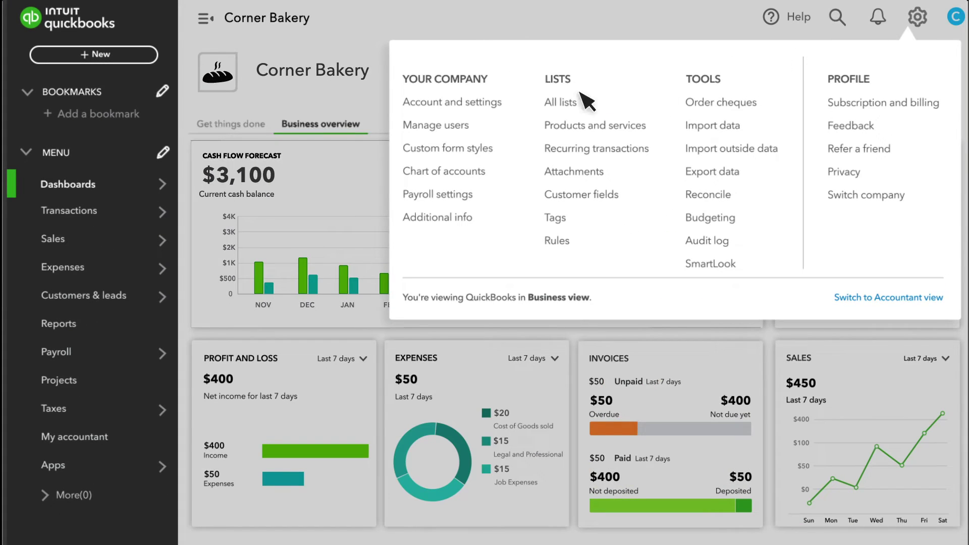
pyautogui.click(524, 108)
pyautogui.click(85, 300)
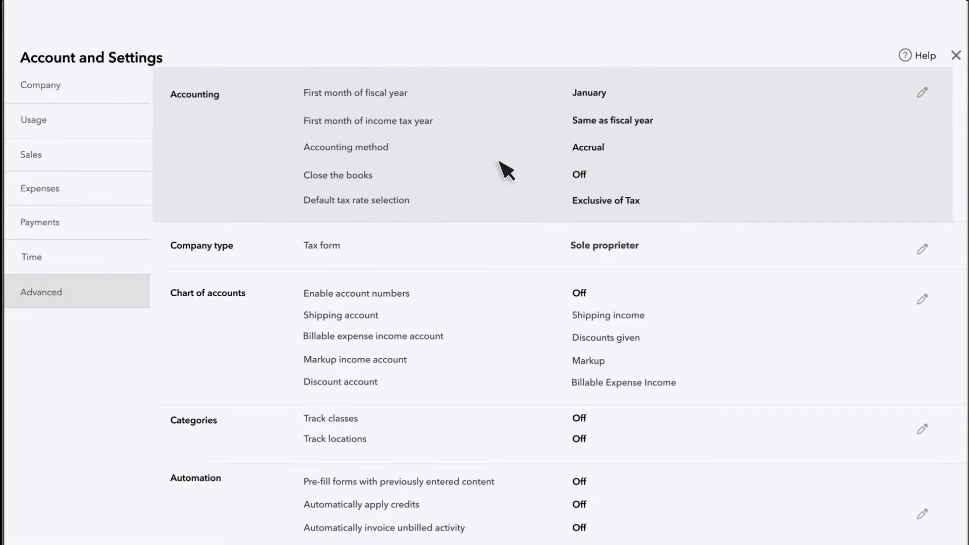
pyautogui.click(716, 103)
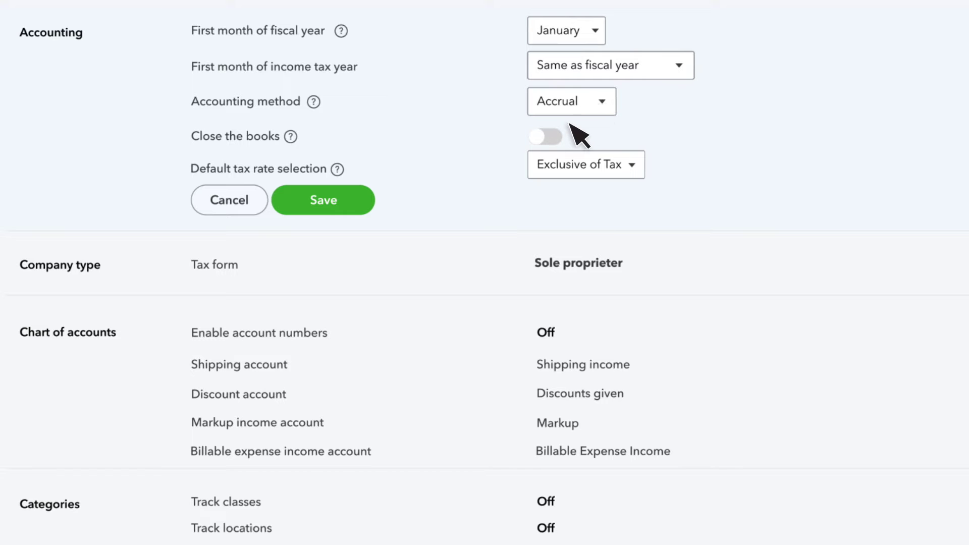
# Step: Close the books with a closing date of 30/11/2024 and save the Accounting settings
pyautogui.click(545, 136)
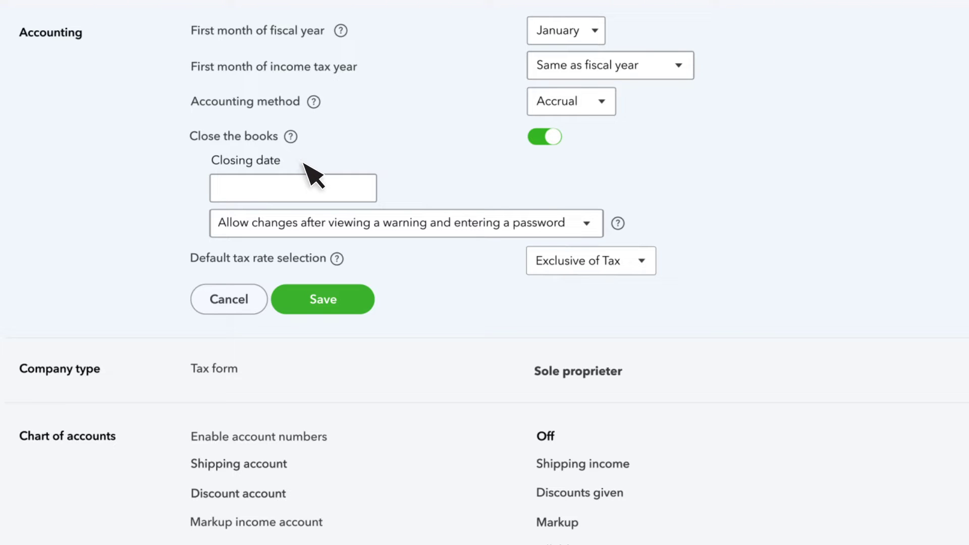
pyautogui.click(360, 189)
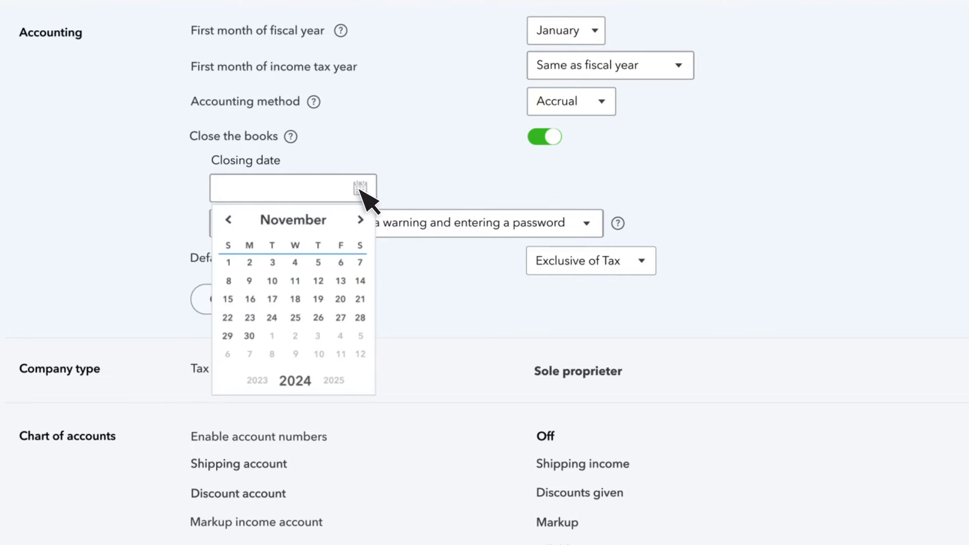
pyautogui.click(249, 336)
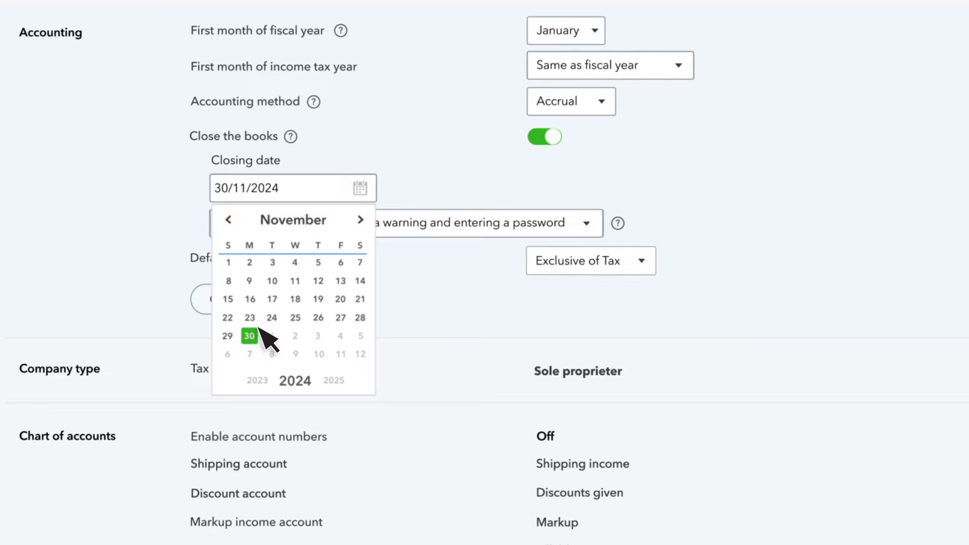
pyautogui.click(359, 189)
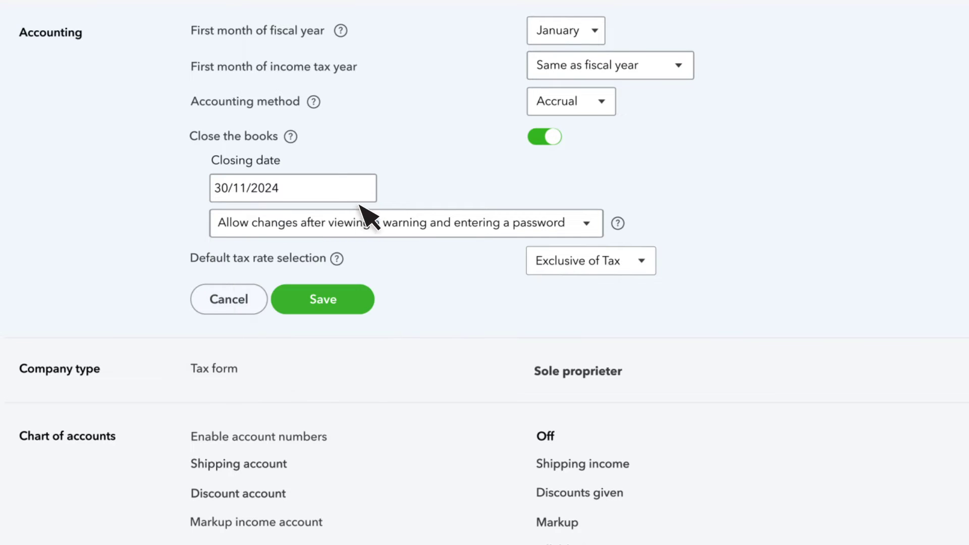
pyautogui.click(343, 302)
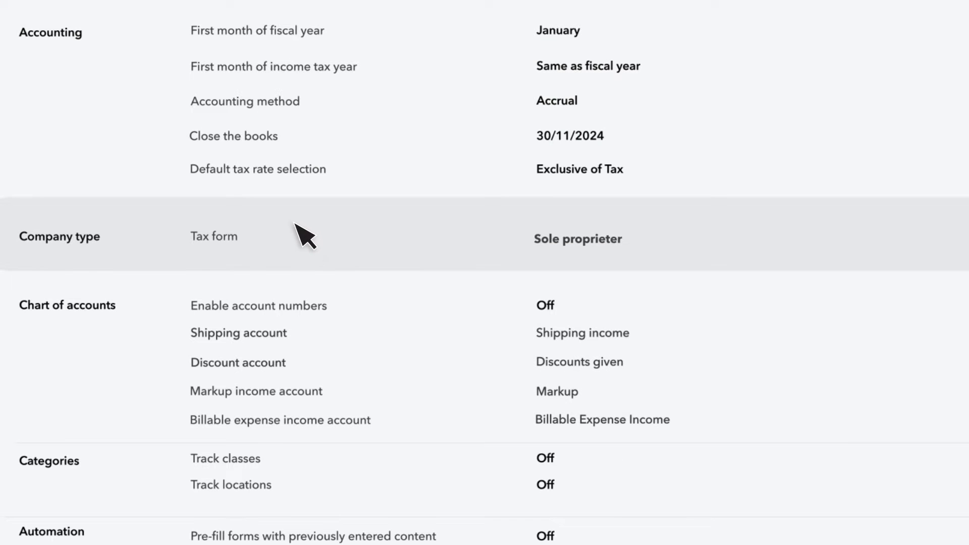
pyautogui.click(295, 223)
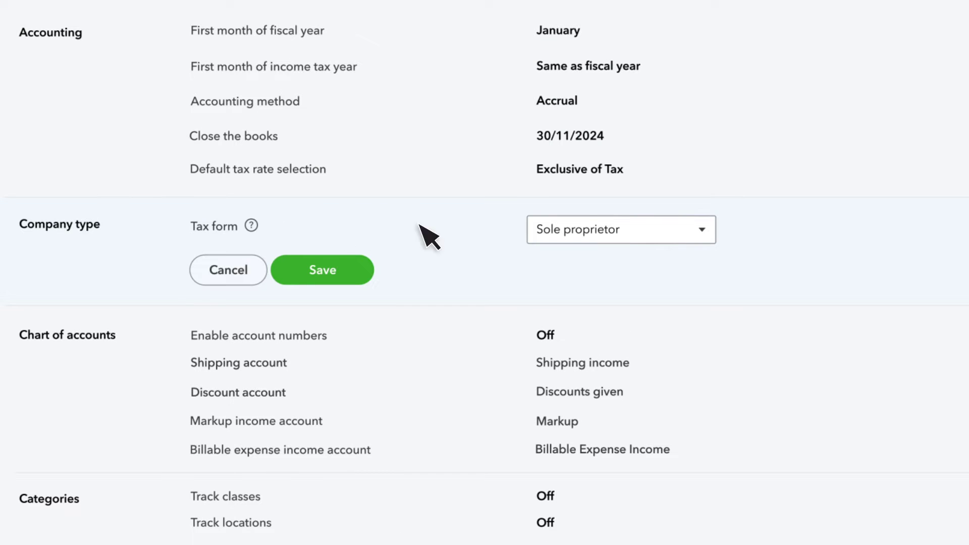
# Step: Set the company tax form to Not sure/Other/None and save it
pyautogui.click(701, 230)
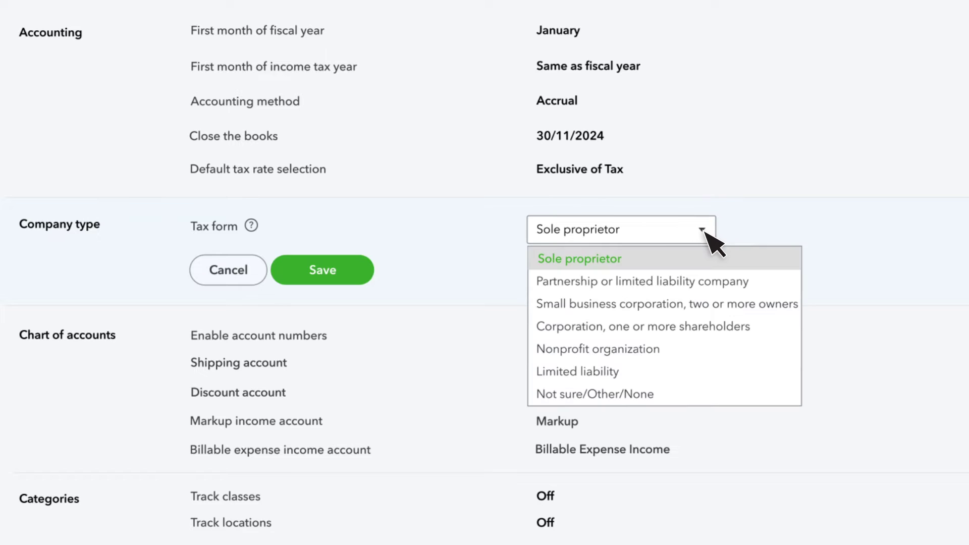
pyautogui.click(701, 395)
pyautogui.click(357, 280)
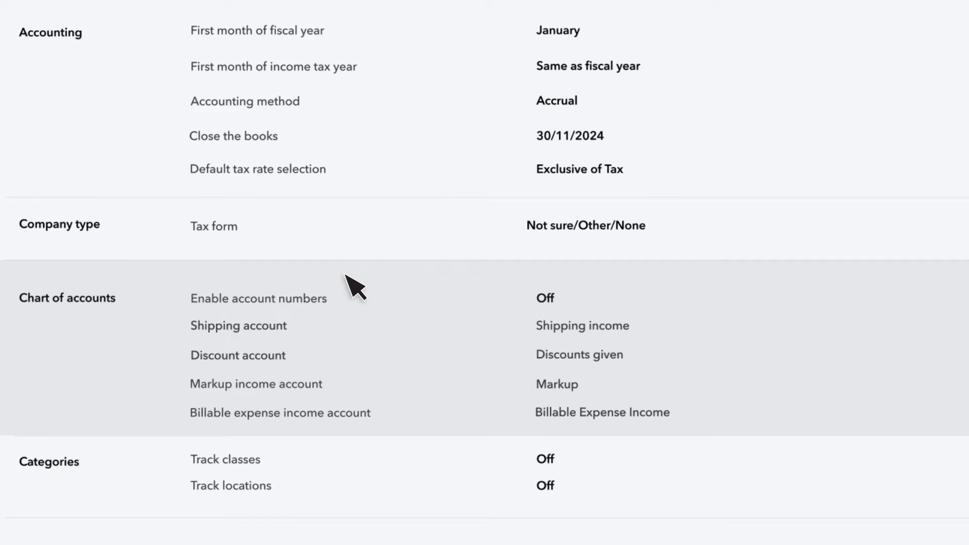
# Step: Enable account numbers, show them in the chart of accounts, and save
pyautogui.click(347, 348)
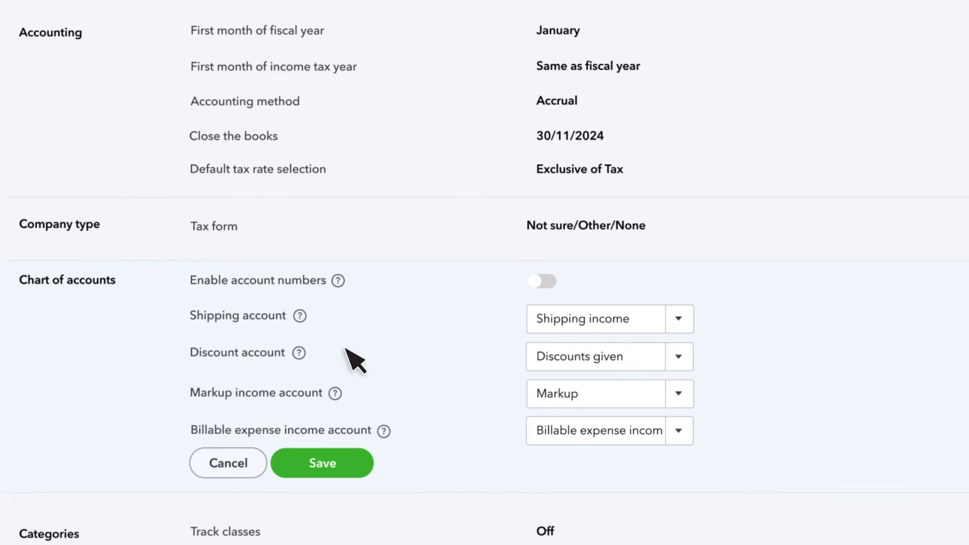
pyautogui.click(544, 281)
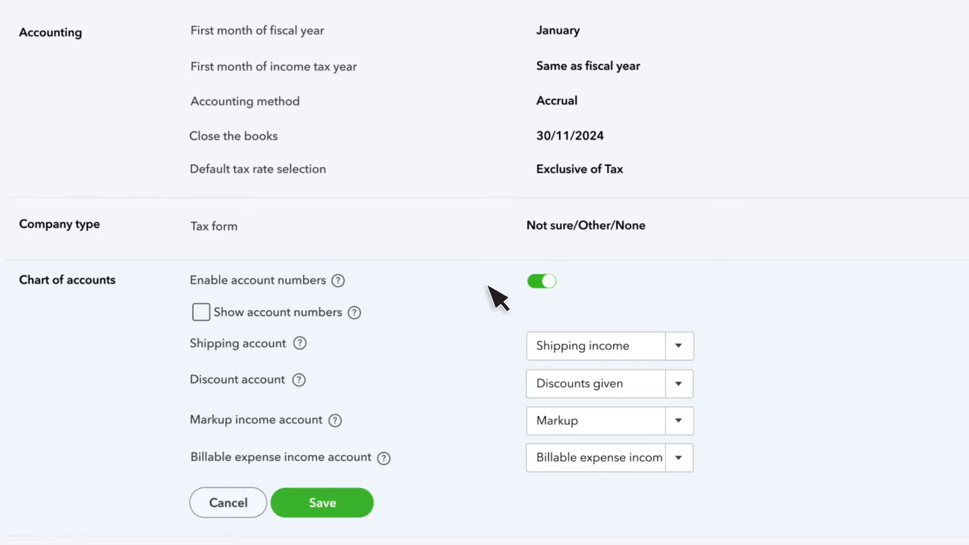
pyautogui.click(200, 312)
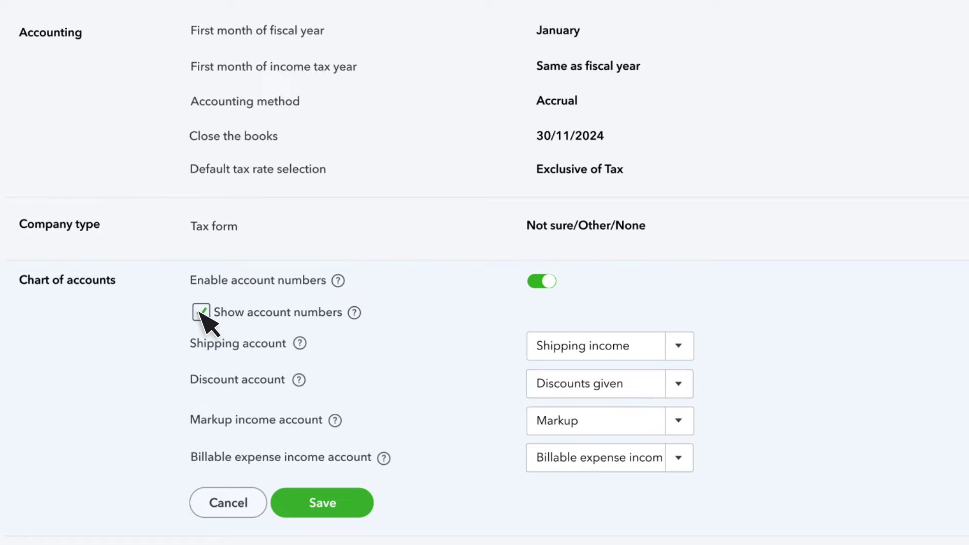
pyautogui.click(353, 505)
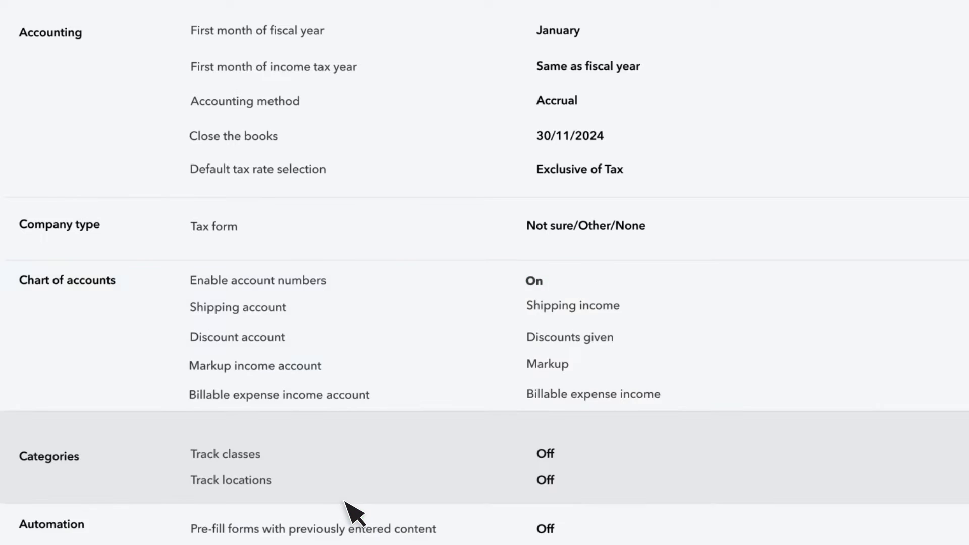
pyautogui.scroll(-2, 346, 454)
# Step: Turn on class tracking with unassigned-class warnings plus location tracking, and save Categories
pyautogui.click(328, 339)
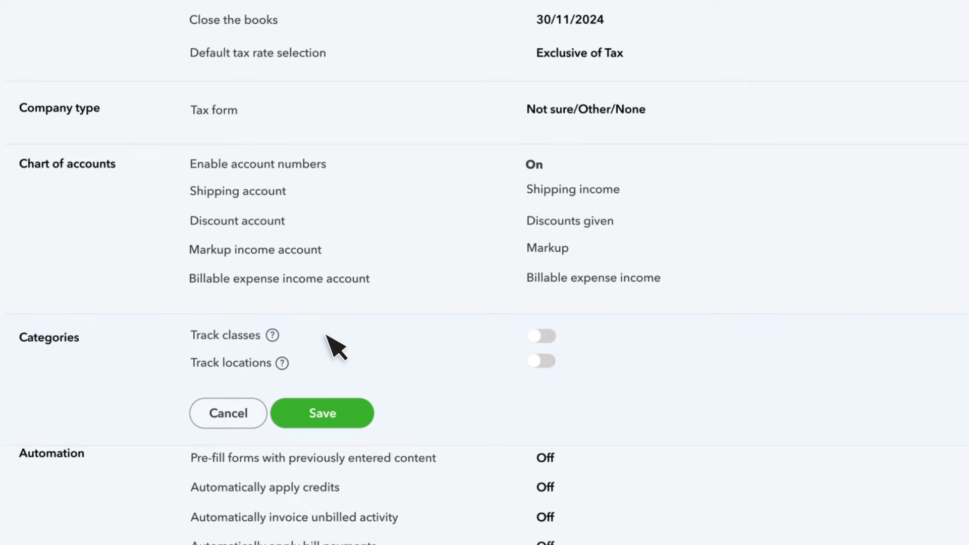
pyautogui.click(543, 335)
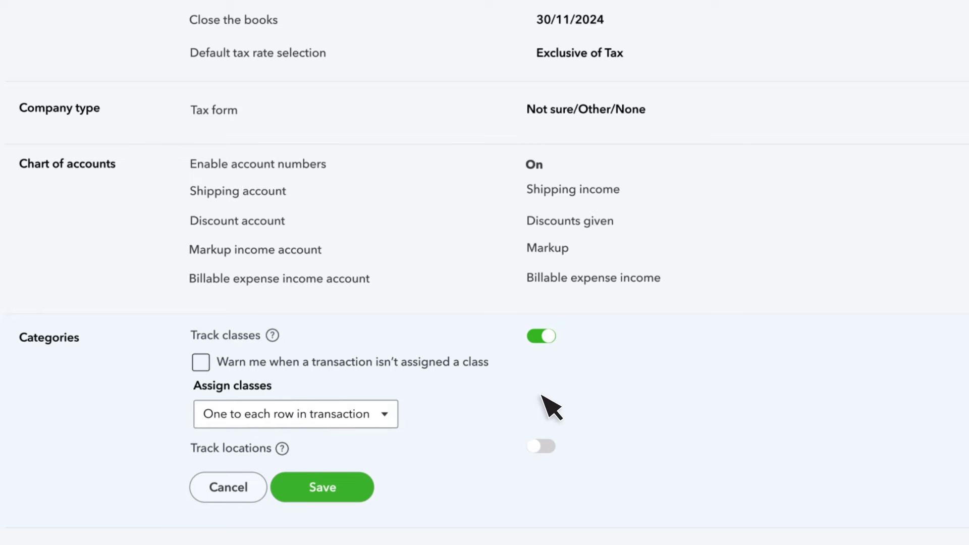
pyautogui.click(542, 447)
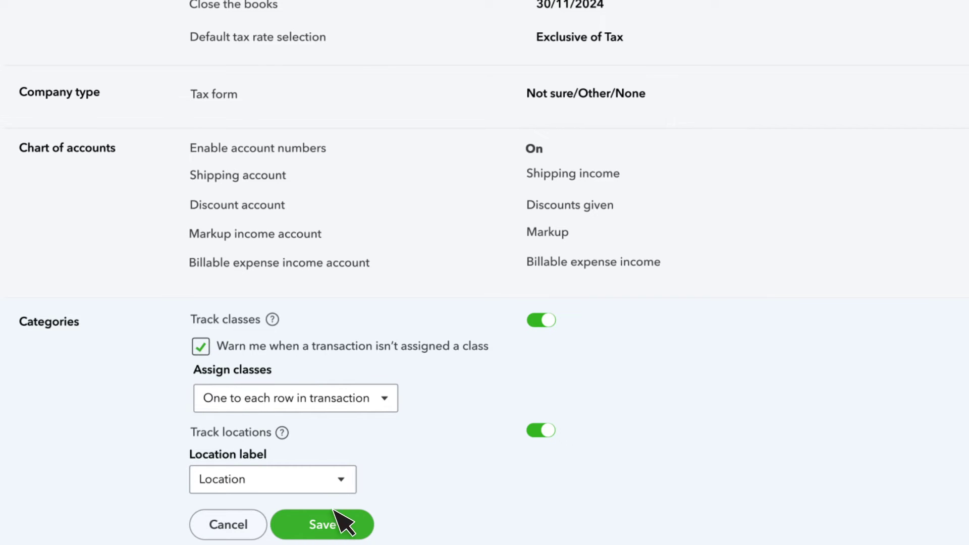
pyautogui.click(353, 528)
pyautogui.click(408, 500)
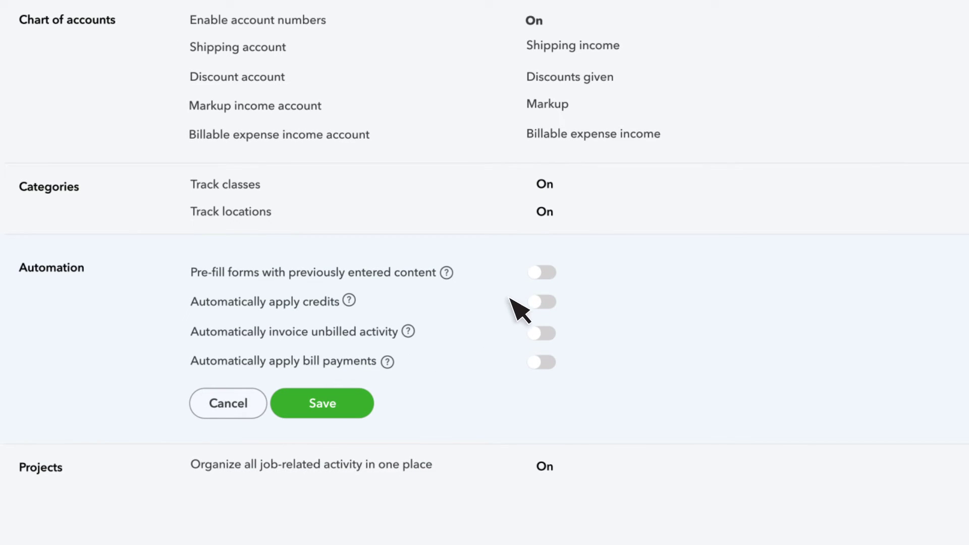
# Step: Turn on pre-filled forms, auto-applied credits, auto-invoicing of unbilled activity and auto-applied bill payments
pyautogui.click(544, 277)
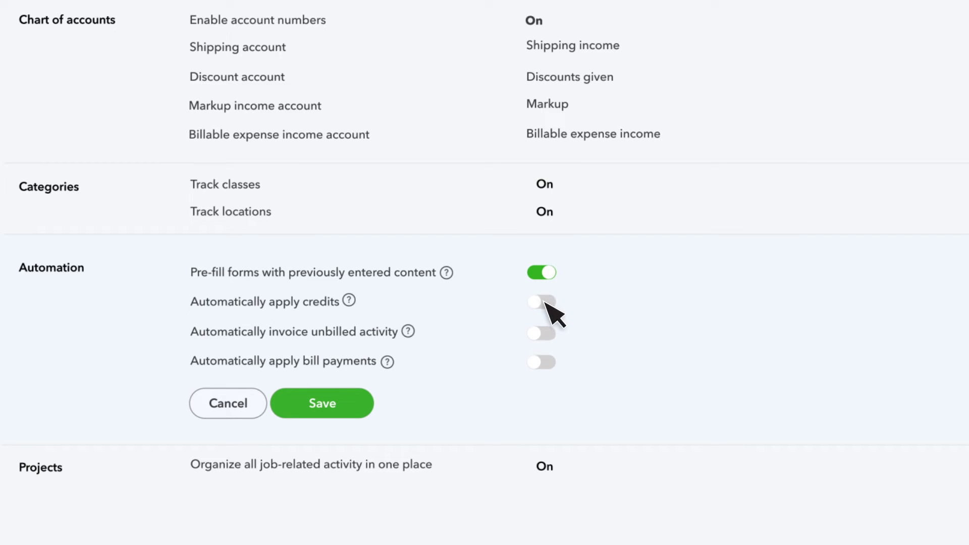
pyautogui.click(545, 303)
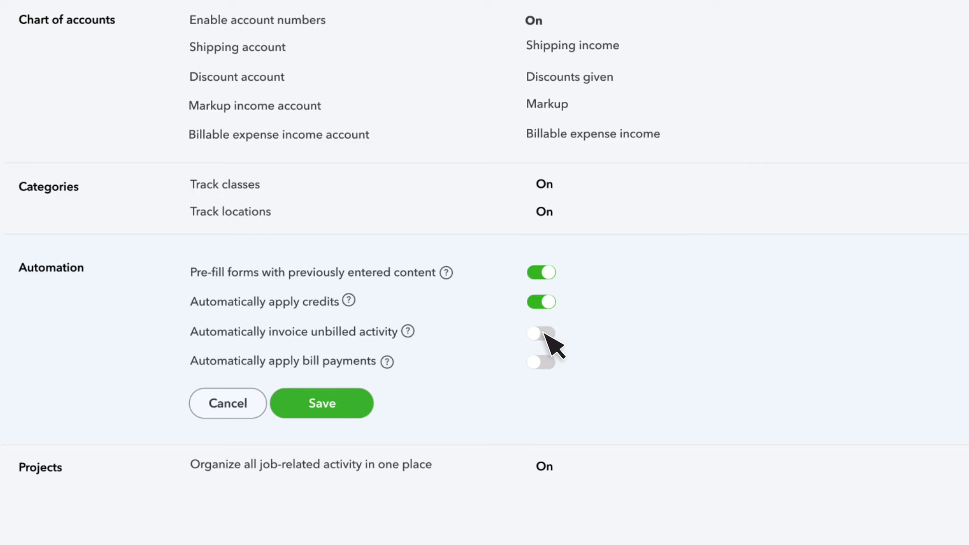
pyautogui.click(541, 334)
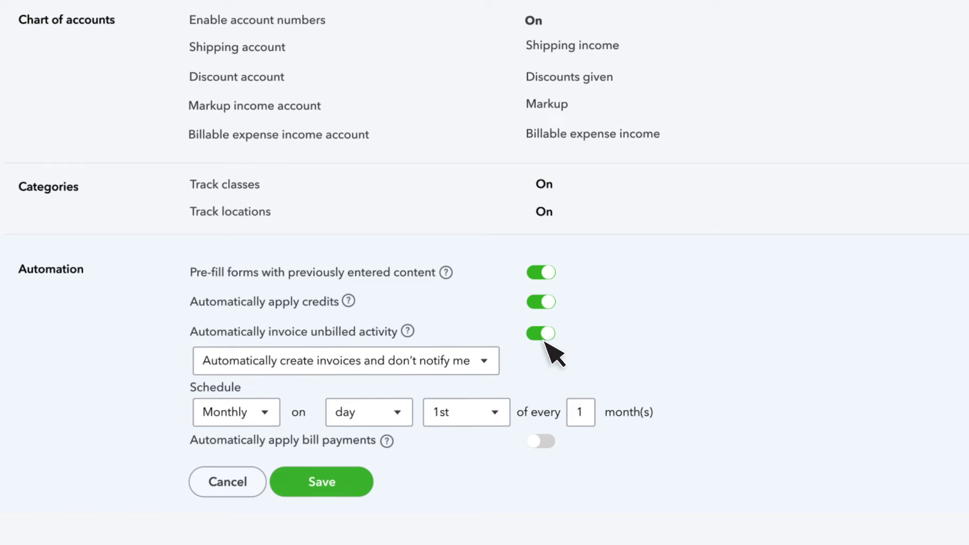
pyautogui.click(544, 446)
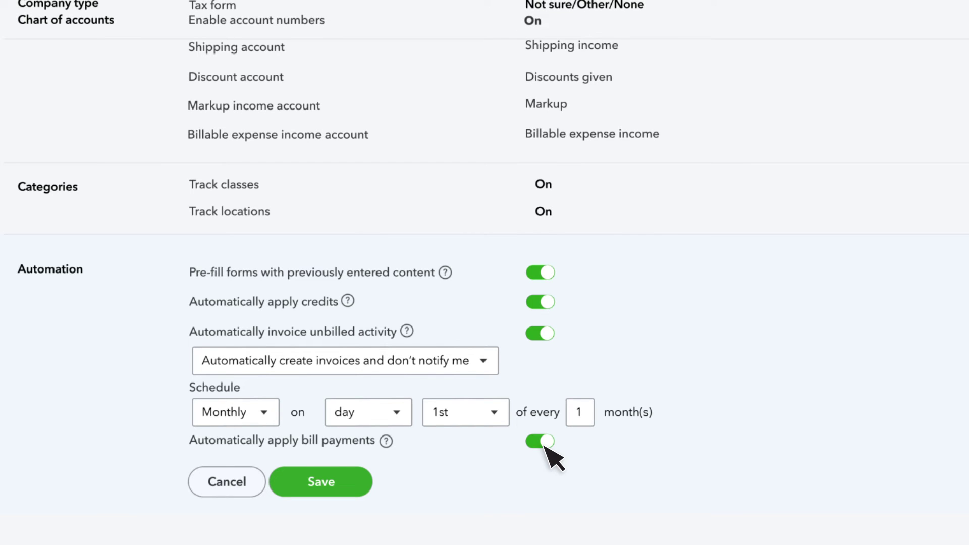
pyautogui.click(347, 482)
# Step: Switch on Projects and save the setting
pyautogui.scroll(-7, 346, 505)
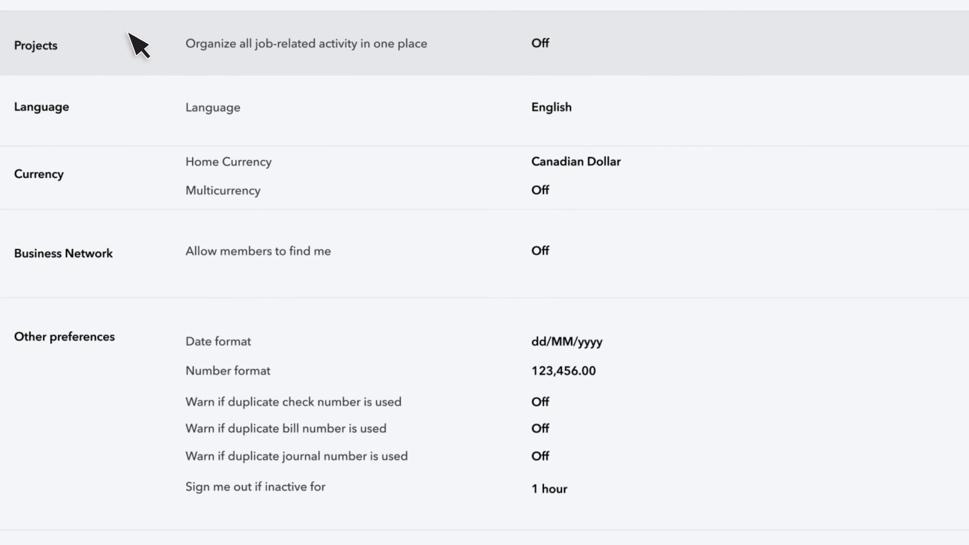
pyautogui.click(135, 36)
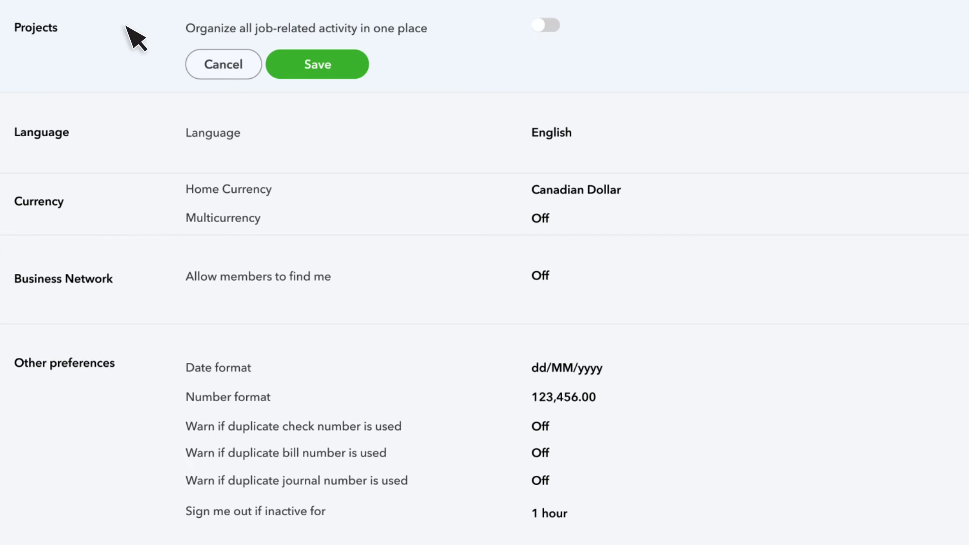
pyautogui.click(555, 29)
pyautogui.click(350, 67)
# Step: Keep English as the language and save the language setting
pyautogui.click(357, 108)
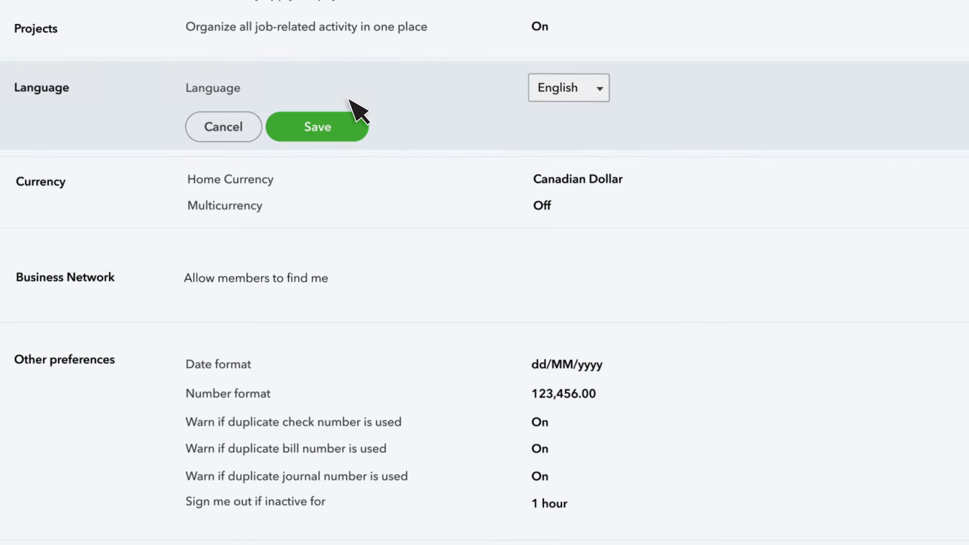
pyautogui.click(600, 89)
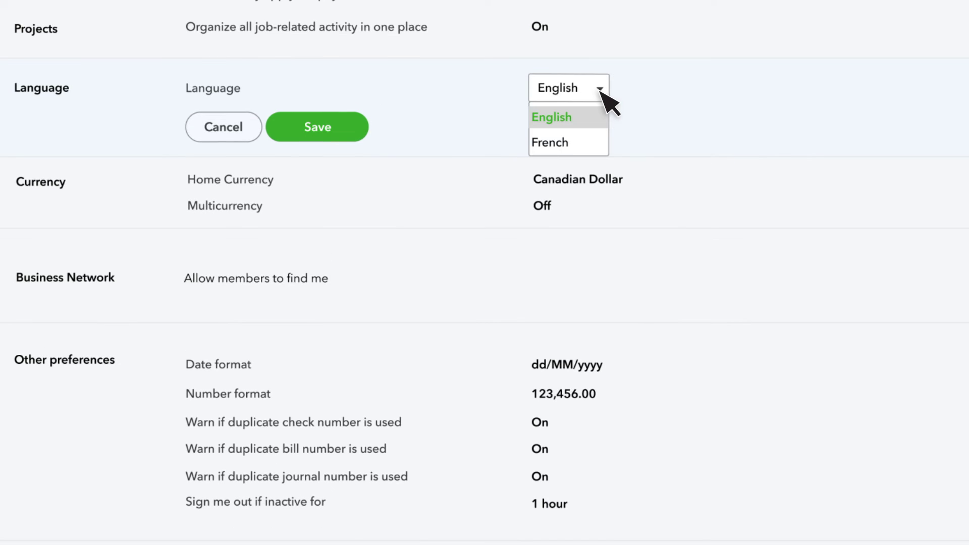
pyautogui.click(600, 90)
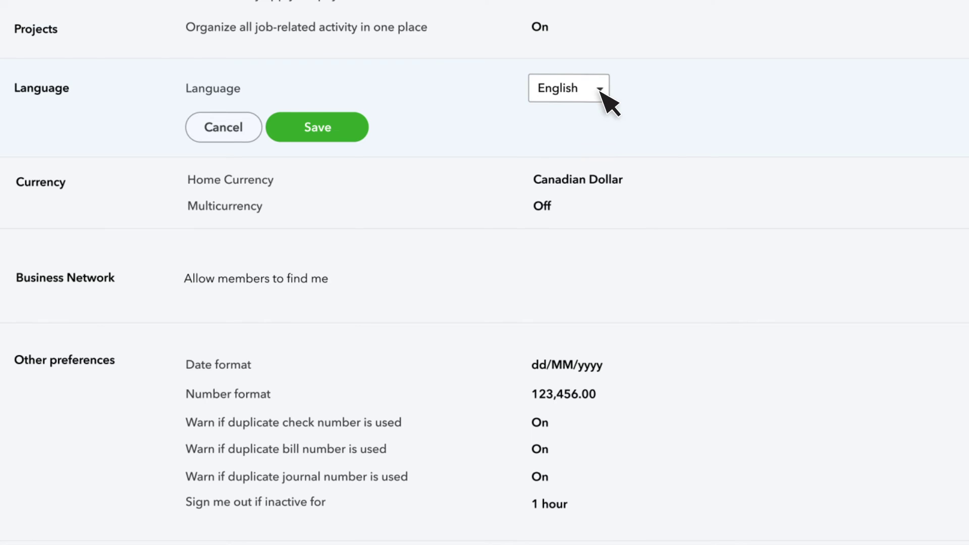
pyautogui.click(342, 122)
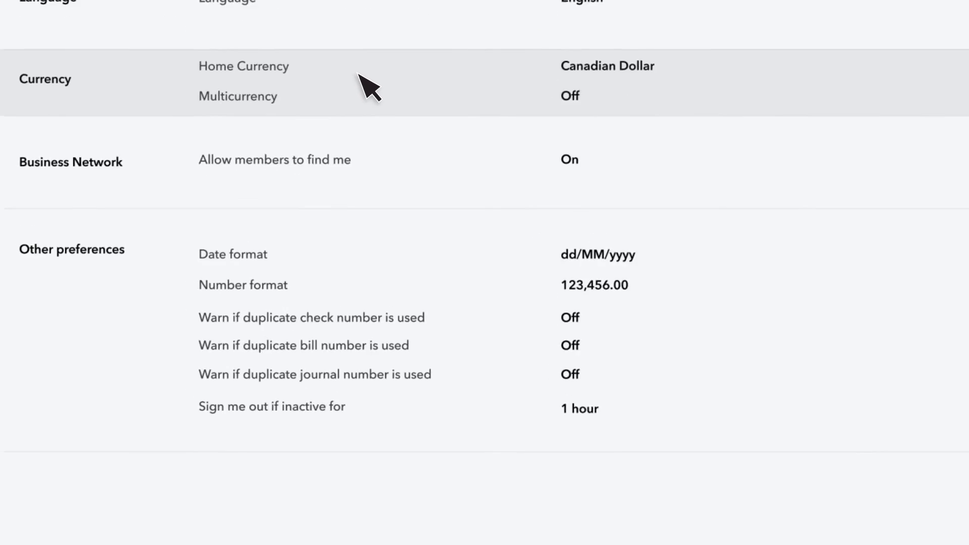
# Step: Turn on Multicurrency with Canadian Dollar as home currency, acknowledging it's irreversible, and save
pyautogui.click(362, 92)
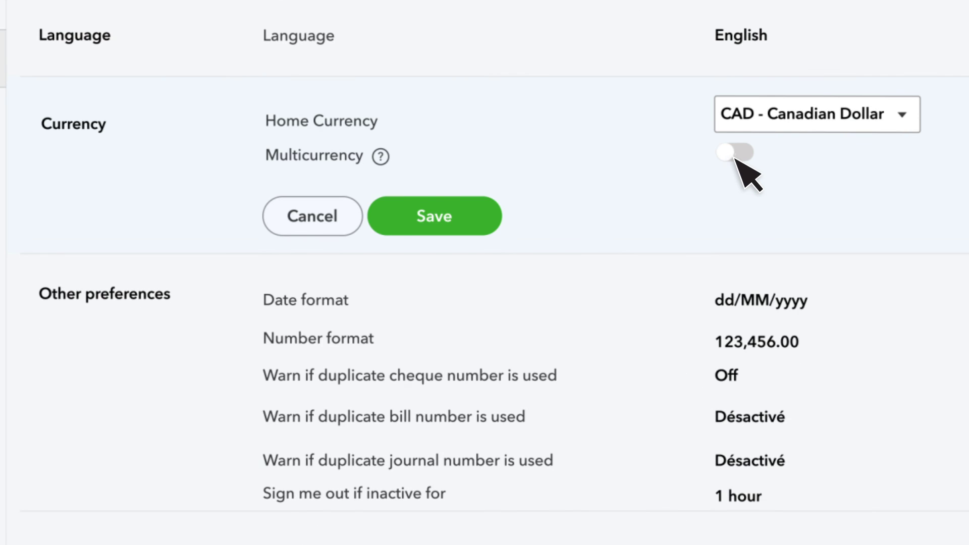
pyautogui.click(735, 152)
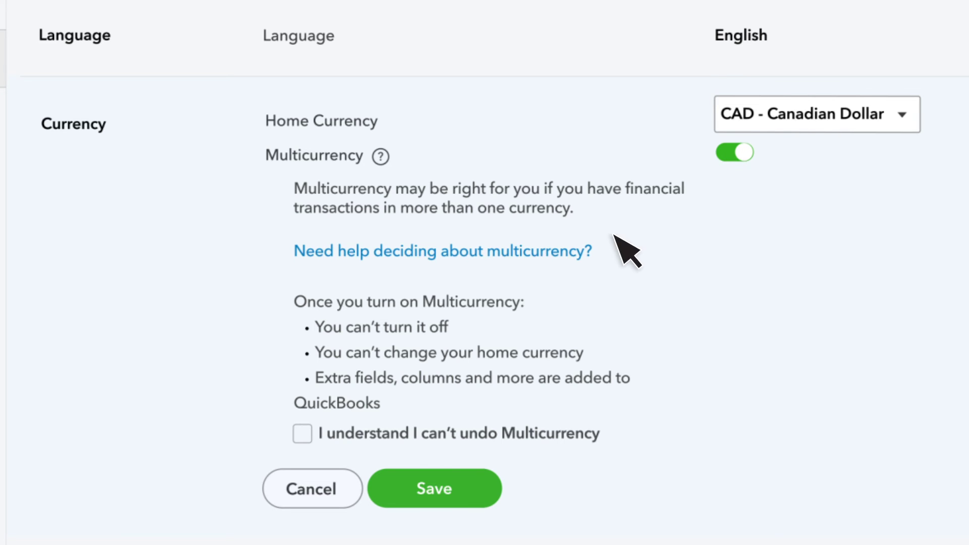
pyautogui.click(303, 430)
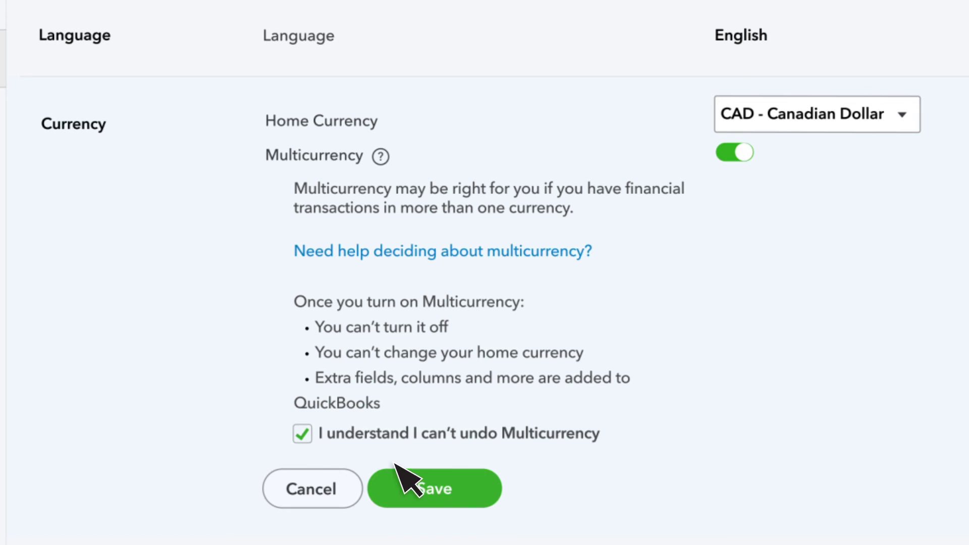
pyautogui.click(477, 494)
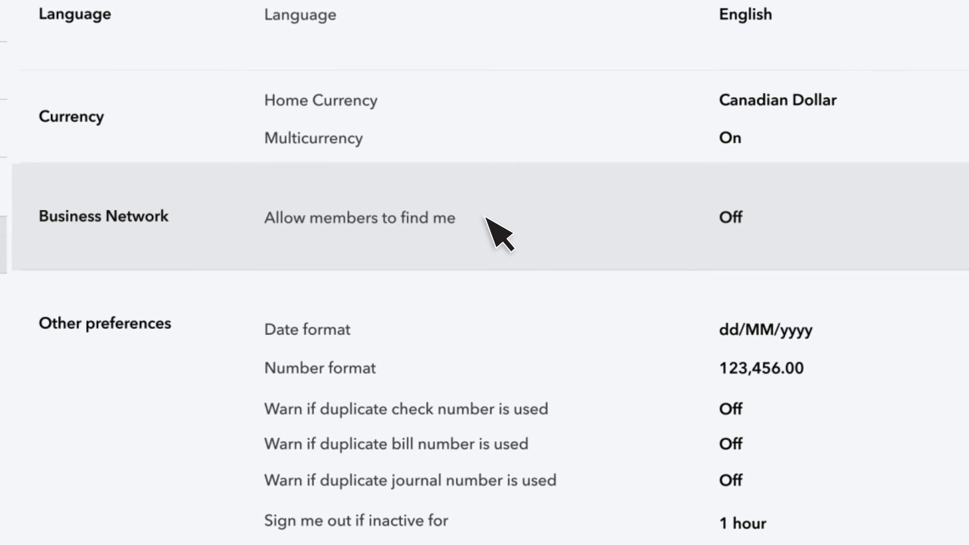
# Step: Allow Business Network members to find the company and save
pyautogui.click(485, 218)
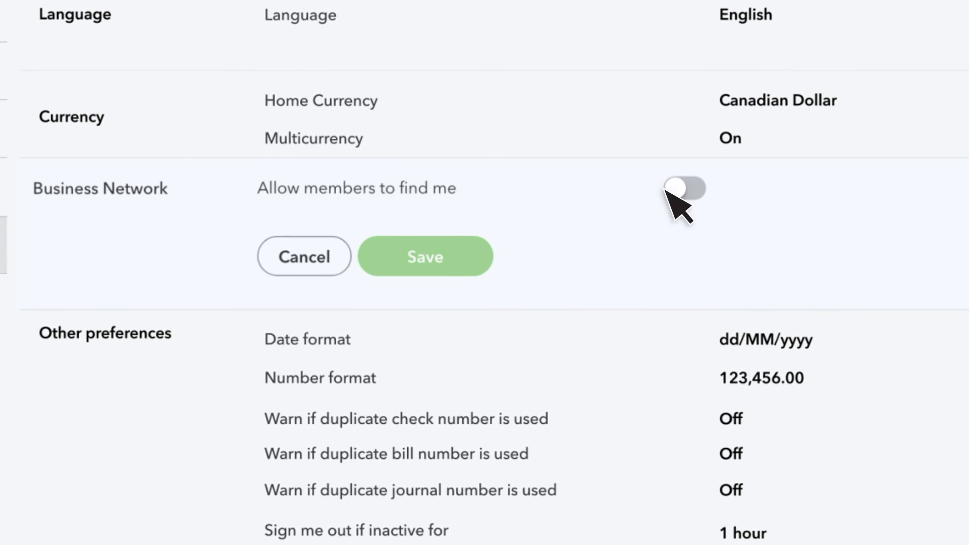
pyautogui.click(682, 189)
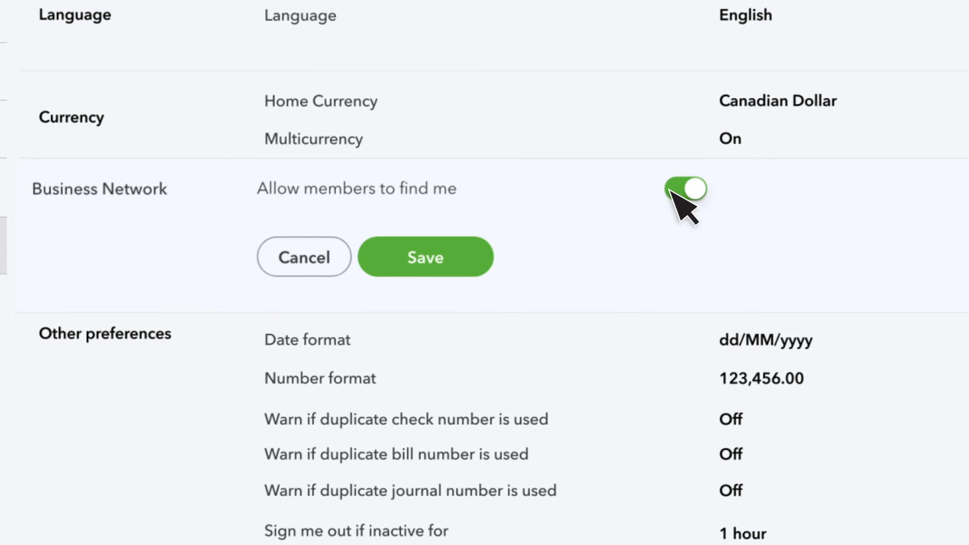
pyautogui.click(455, 257)
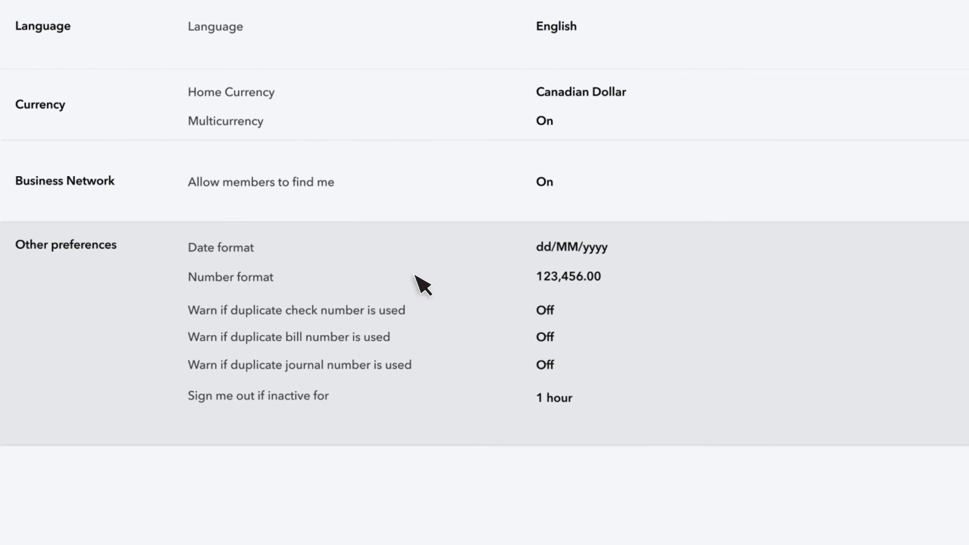
# Step: Turn on duplicate check, bill and journal number warnings, save, and return to the dashboard
pyautogui.click(439, 296)
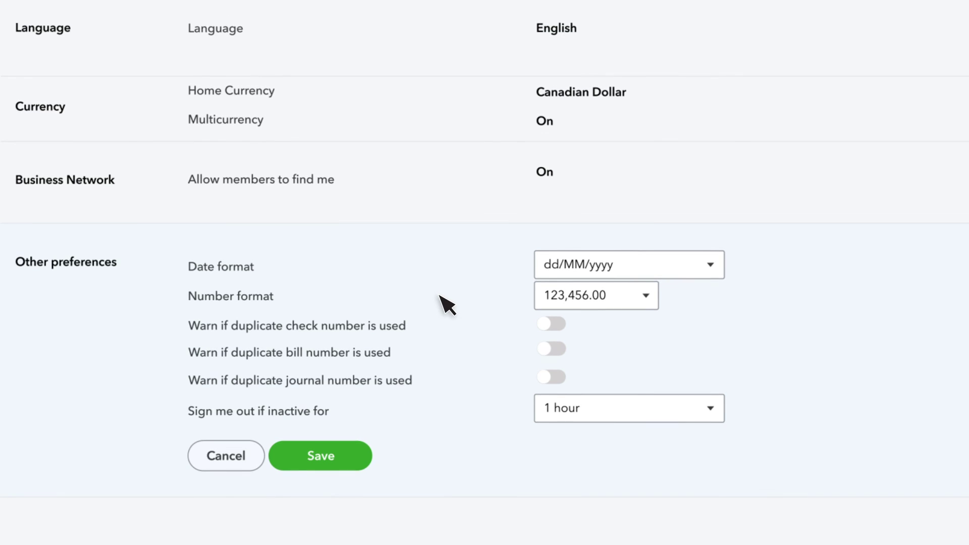
pyautogui.click(552, 323)
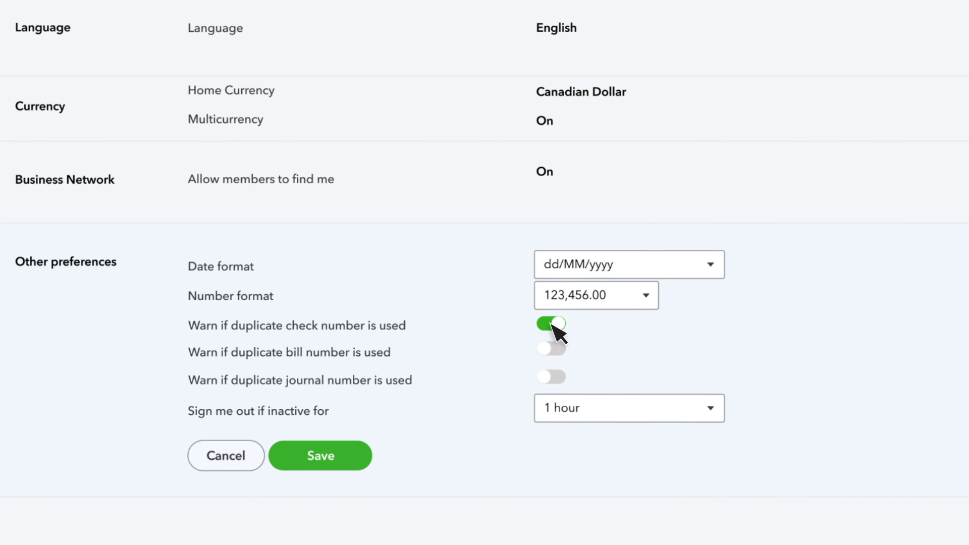
pyautogui.click(554, 349)
pyautogui.click(555, 384)
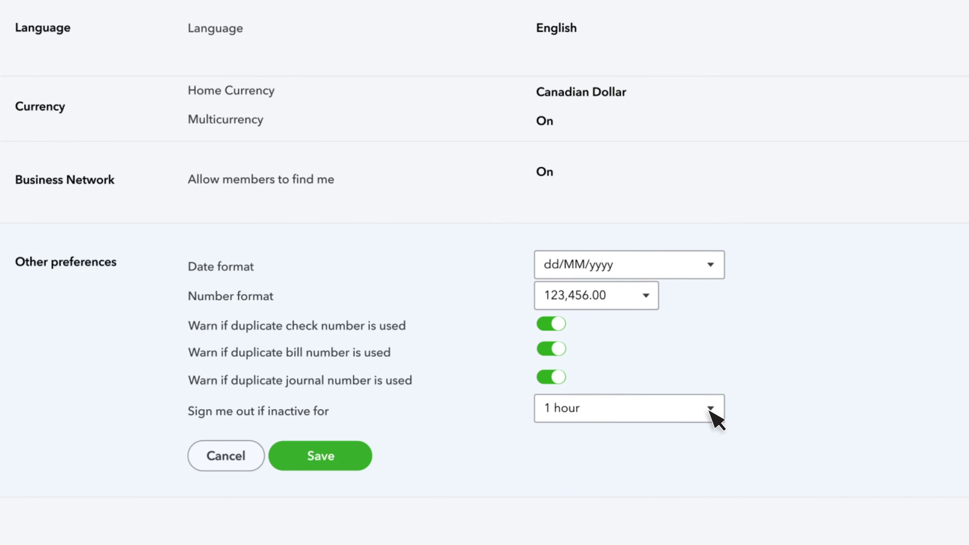
pyautogui.click(345, 458)
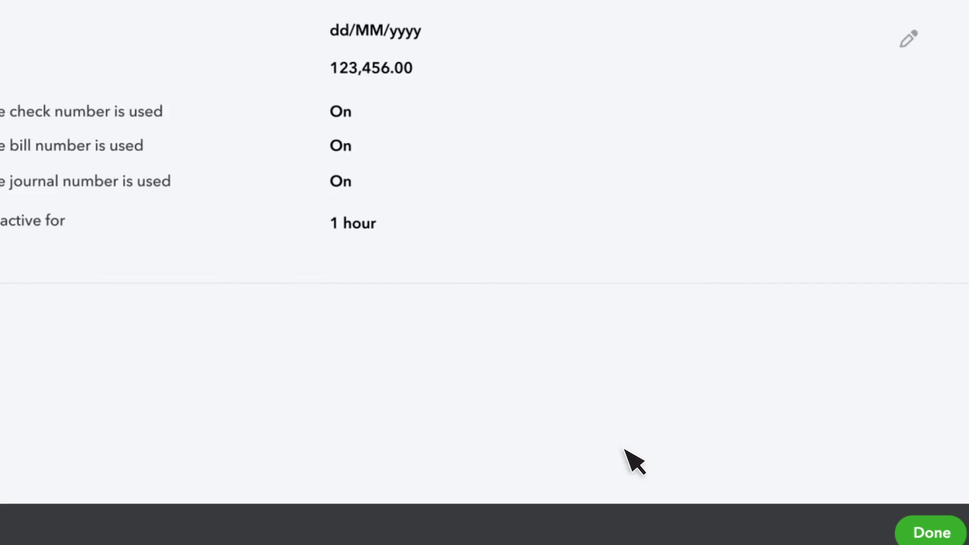
pyautogui.click(924, 528)
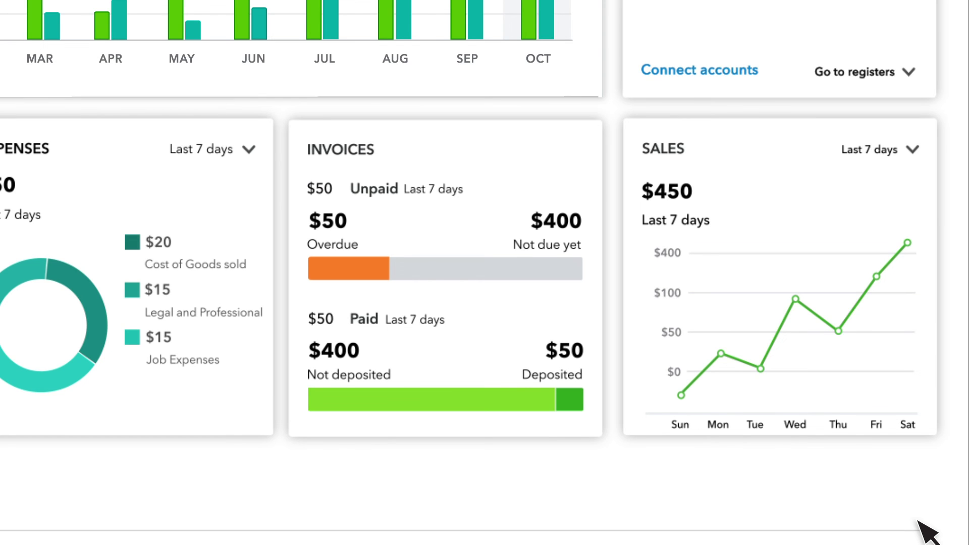